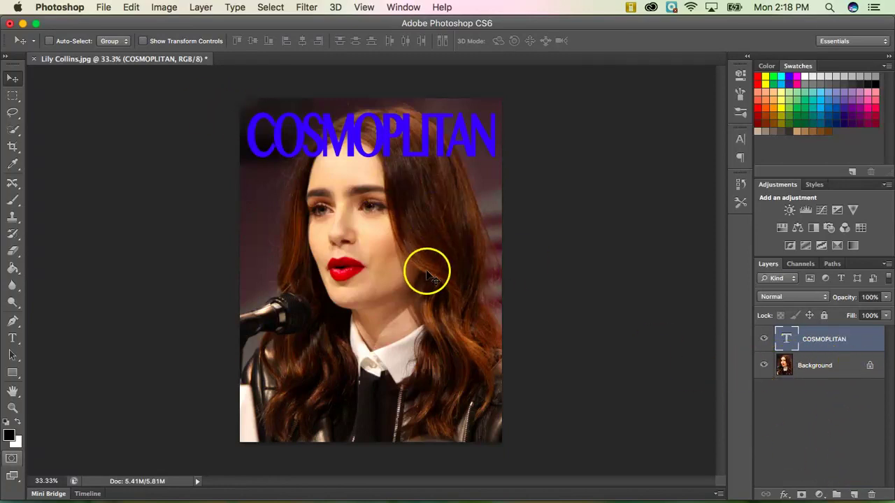
Convert the locked Background into Layer 0 and rename it IMAGE.
double_click(844, 367)
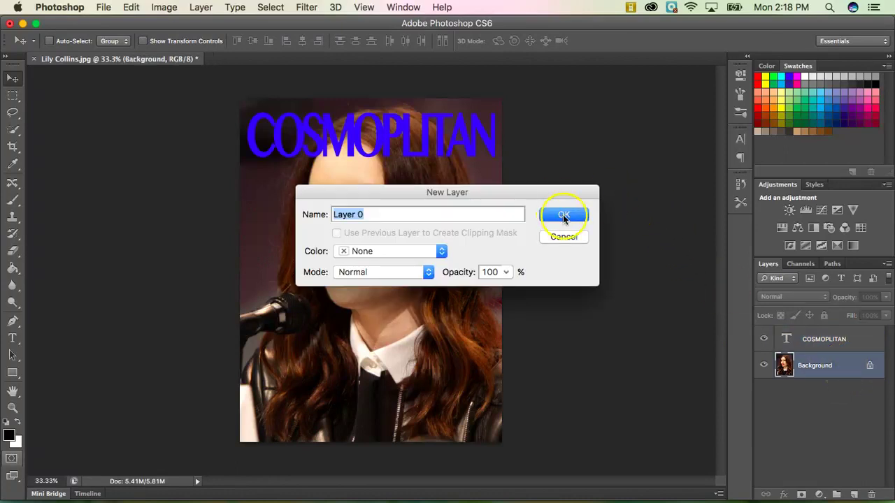
click(563, 217)
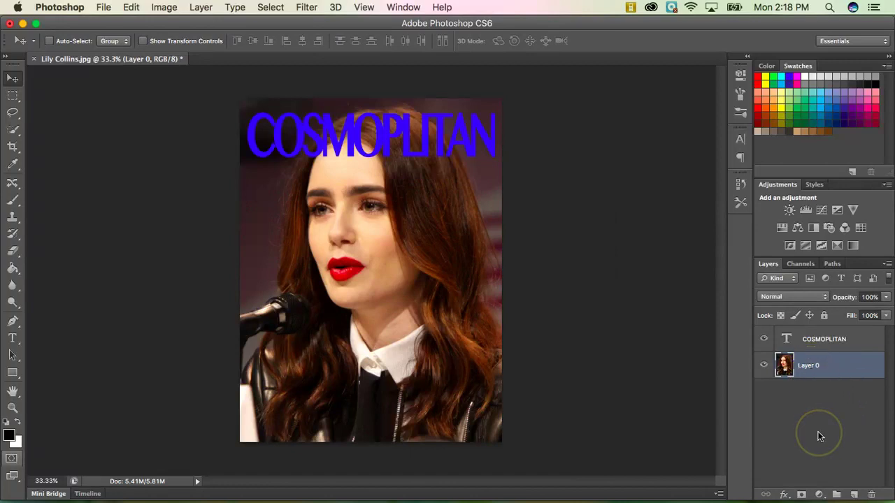
double_click(809, 367)
text(IMAGE)
key(Return)
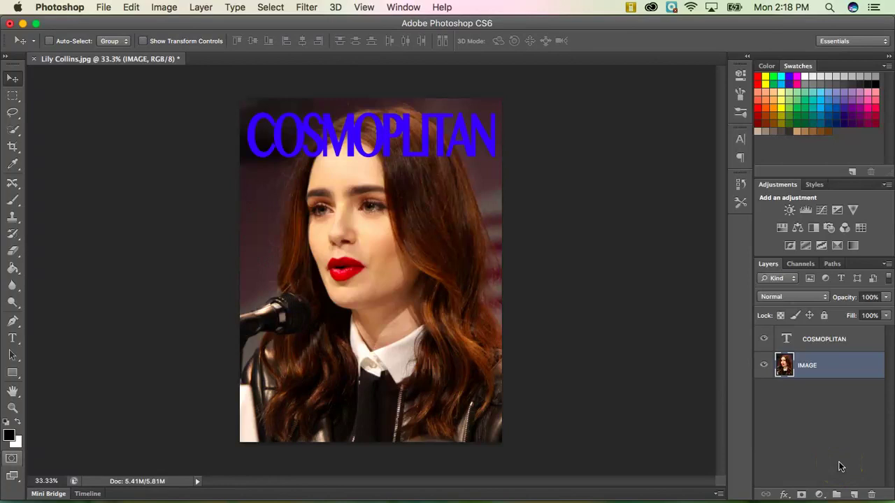
Hide the COSMOPLITAN title and set up the Quick Selection tool in new-selection mode.
click(764, 340)
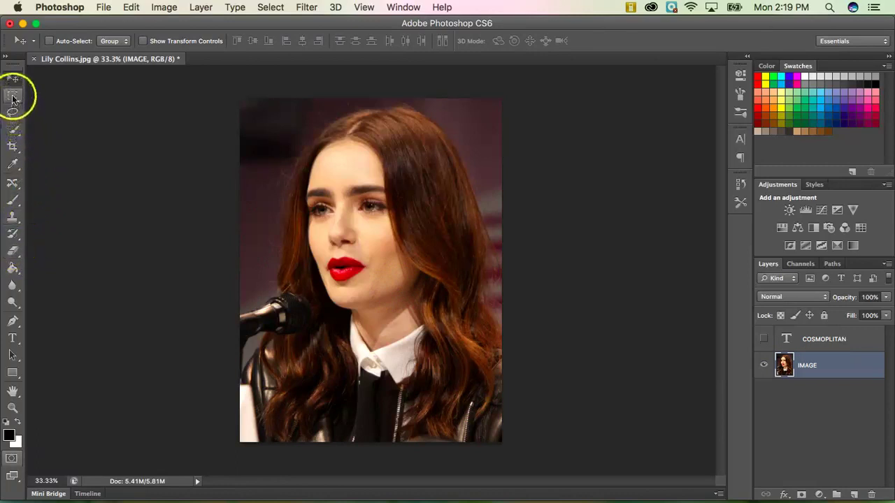
click(10, 133)
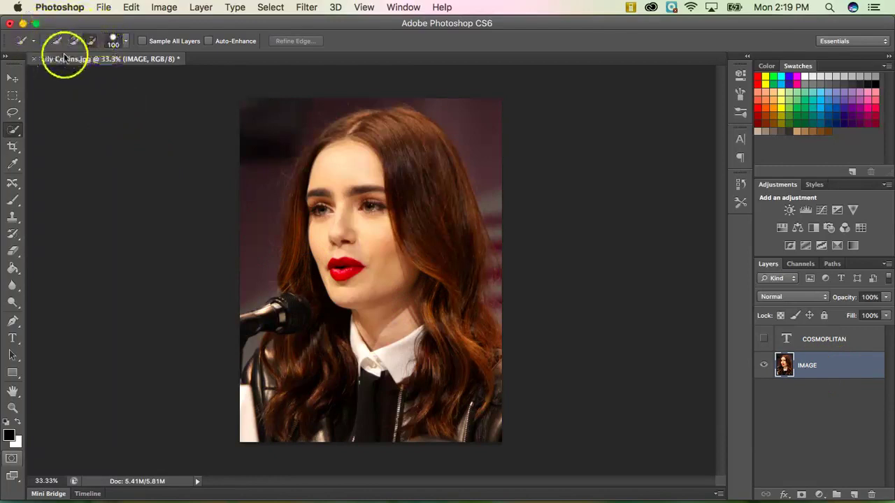
click(91, 42)
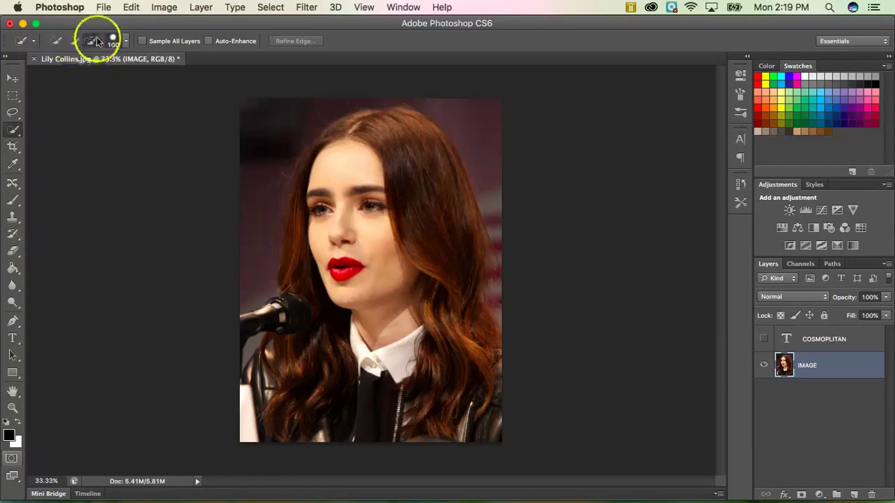
click(72, 42)
click(55, 43)
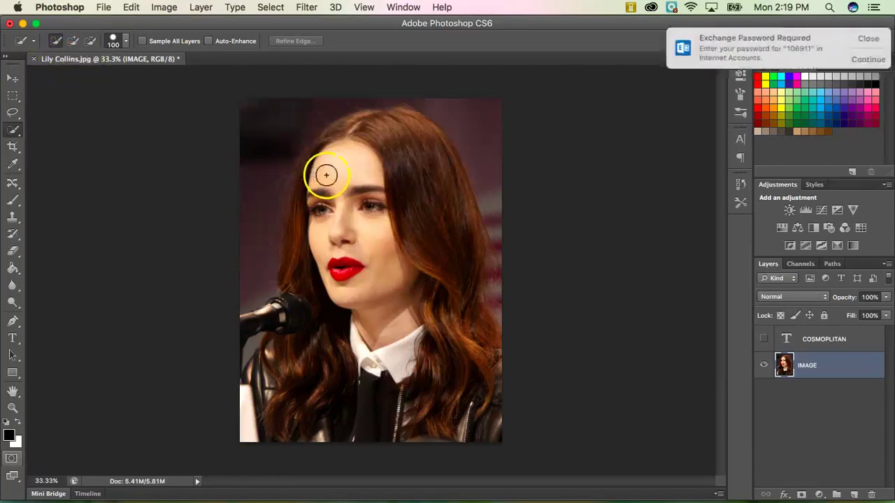
click(868, 39)
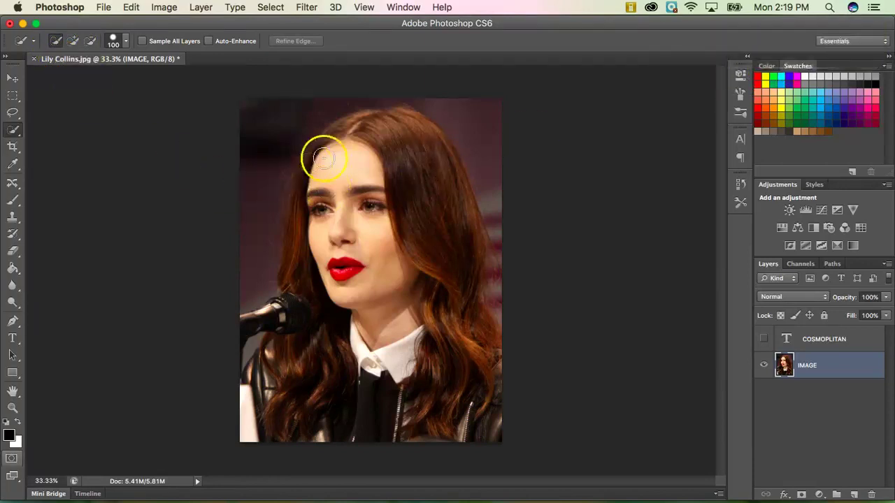
Paint a quick selection over the woman's head and hair, then subtract the background corner.
mouse_move(376, 149)
mouse_down()
mouse_move(379, 130)
mouse_move(412, 170)
mouse_move(426, 210)
mouse_move(413, 253)
mouse_move(359, 272)
mouse_move(369, 130)
mouse_move(312, 160)
mouse_move(301, 261)
mouse_move(345, 306)
mouse_up()
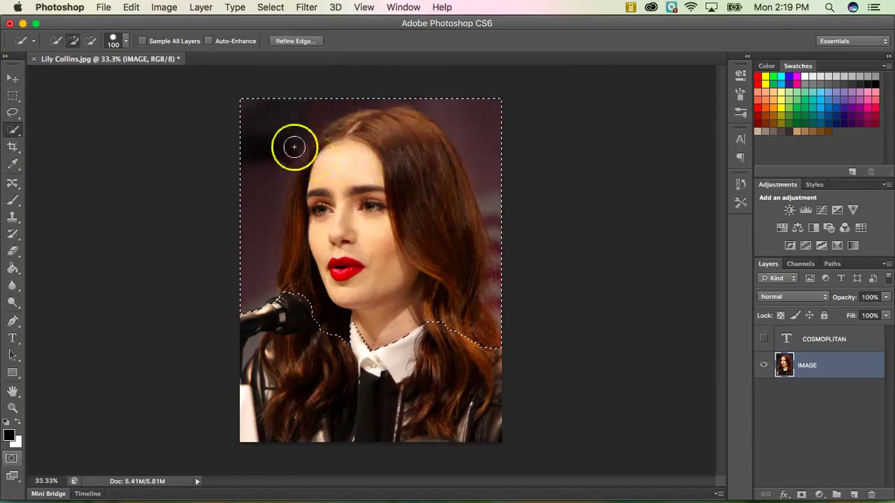
click(91, 42)
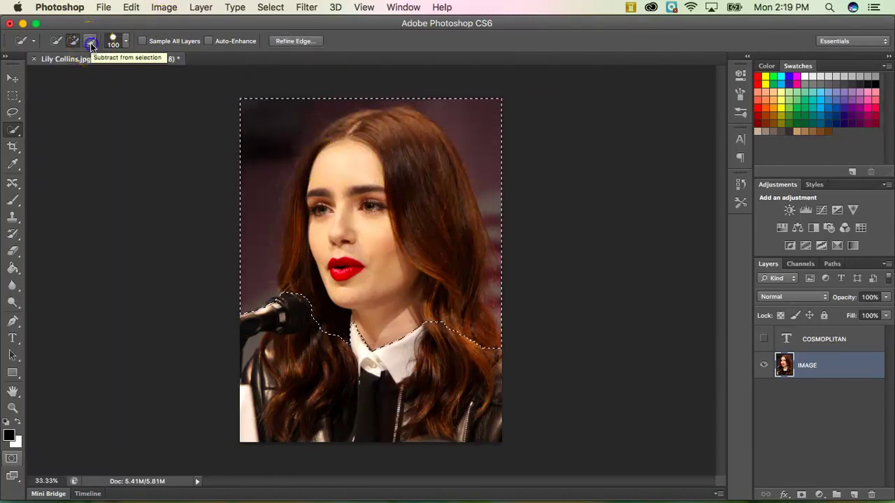
mouse_move(238, 112)
mouse_down()
mouse_move(276, 121)
mouse_move(260, 160)
mouse_move(255, 260)
mouse_move(266, 198)
mouse_move(327, 100)
mouse_move(395, 89)
mouse_move(435, 101)
mouse_move(488, 161)
mouse_move(502, 204)
mouse_move(524, 301)
mouse_up()
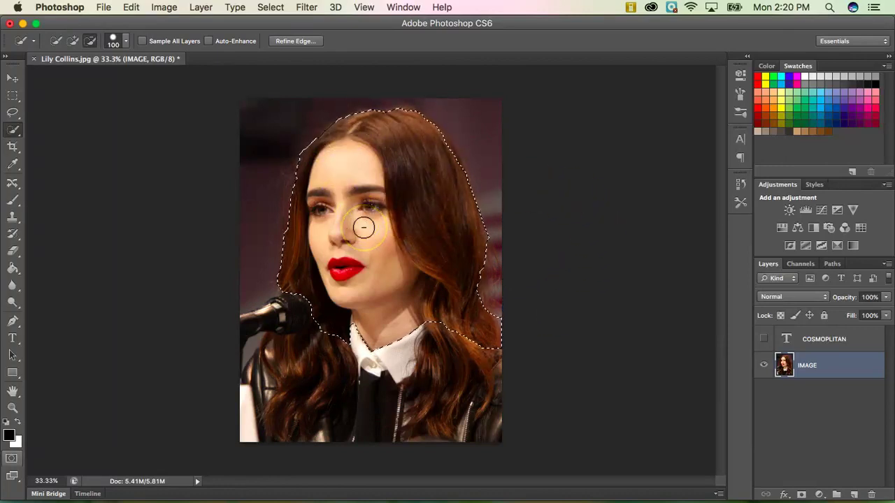
Copy the selected head and hair onto a new Layer 1 with Layer Via Copy.
click(203, 7)
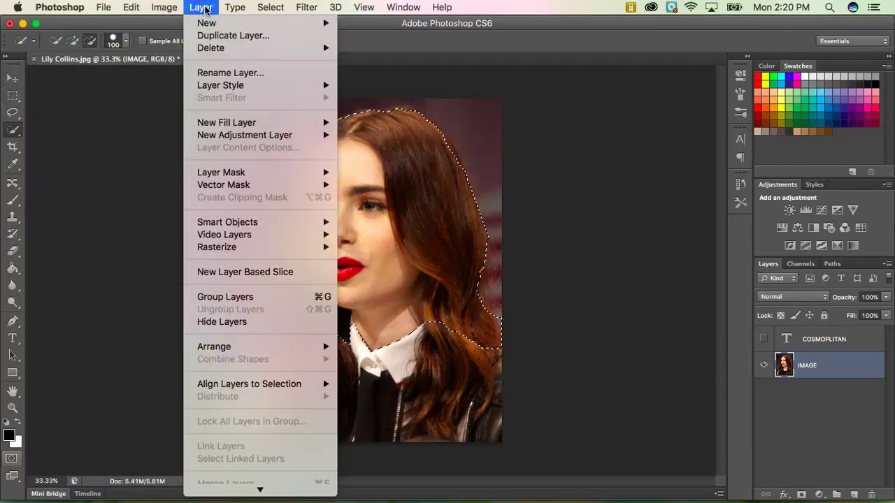
mouse_move(209, 23)
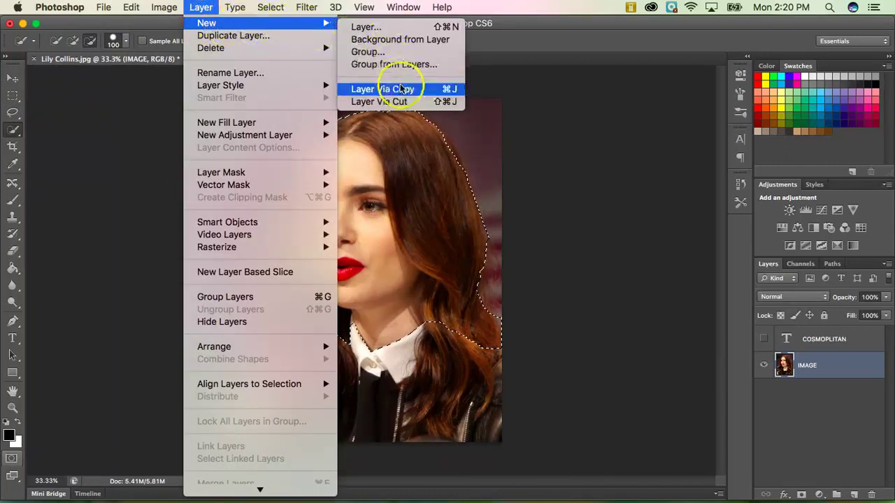
click(452, 89)
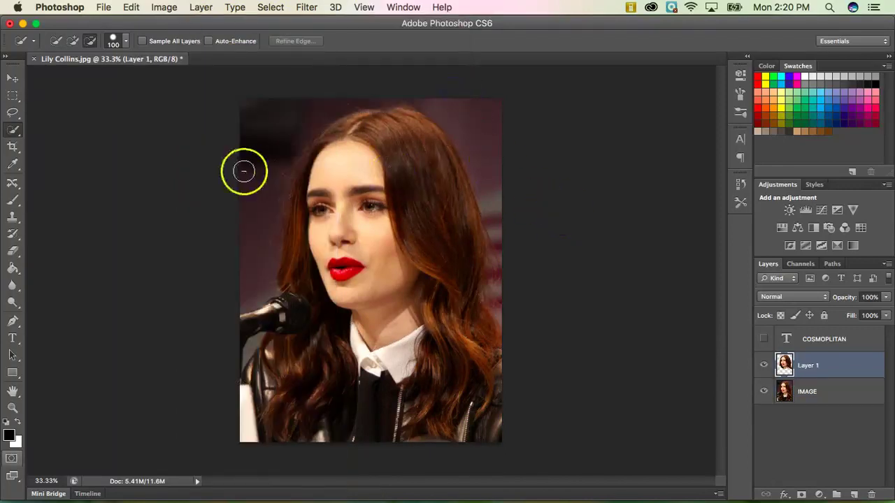
Hide IMAGE to inspect the cut-out, then show IMAGE and COSMOPLITAN and select the title layer.
click(764, 393)
mouse_move(389, 91)
mouse_down()
mouse_move(388, 119)
mouse_move(415, 136)
mouse_move(340, 110)
mouse_up()
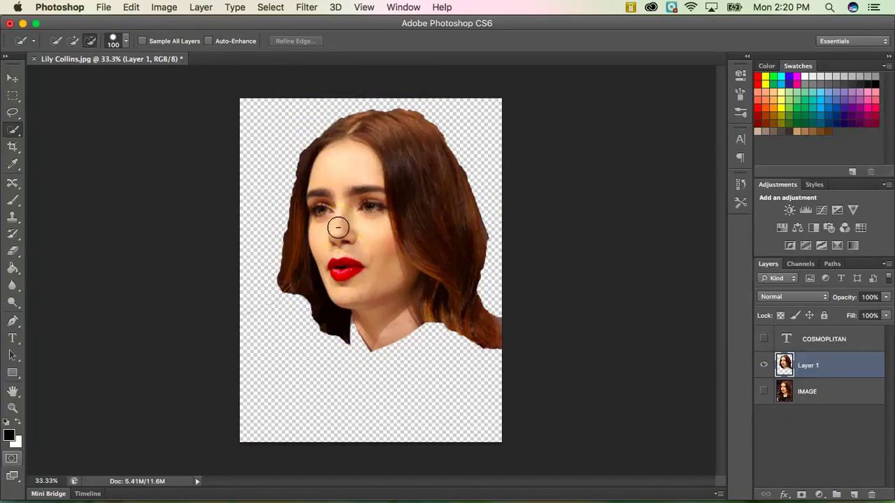
click(356, 207)
click(764, 393)
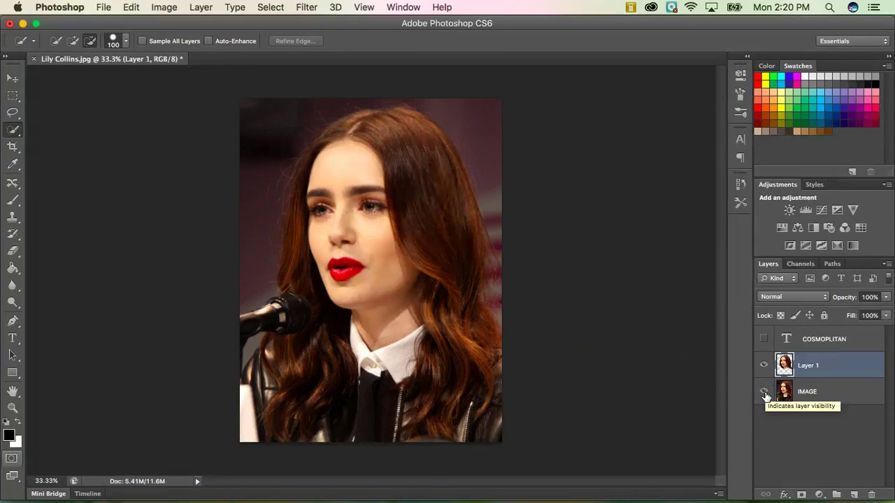
click(764, 340)
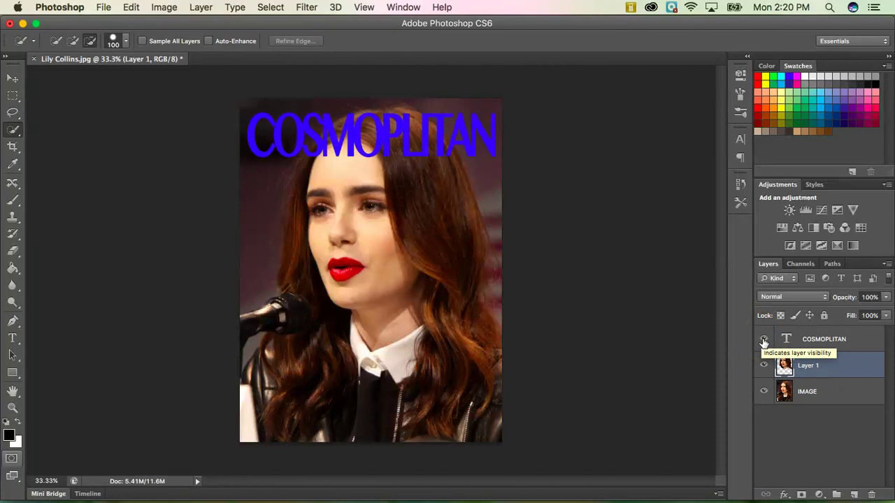
click(763, 341)
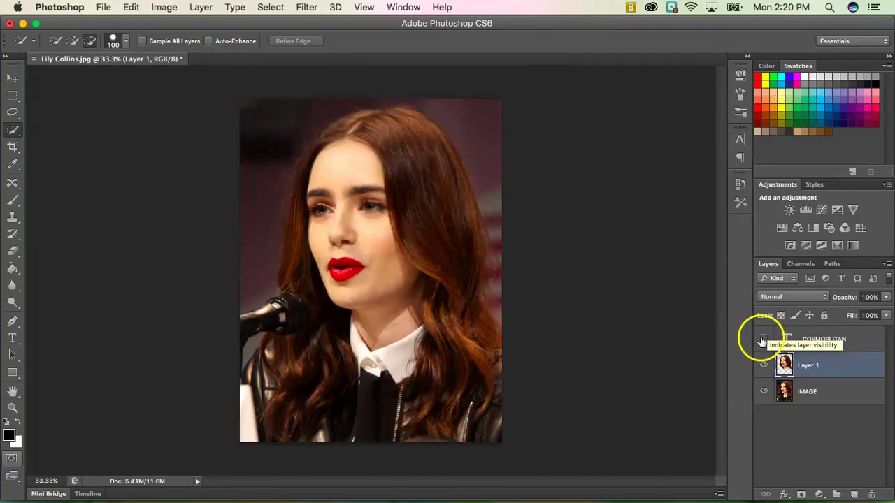
click(763, 340)
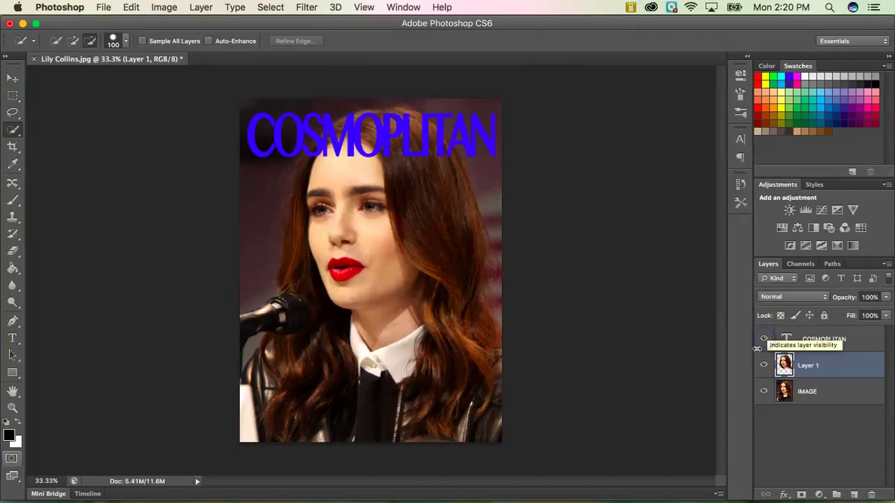
click(848, 340)
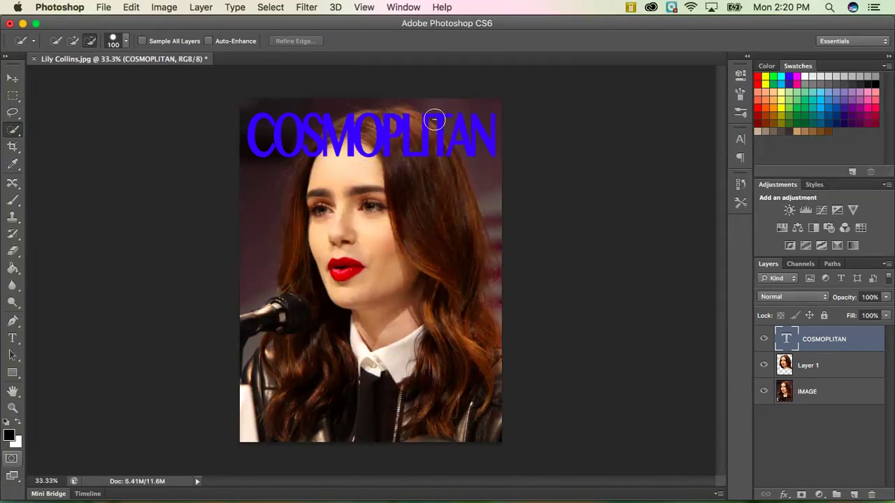
Drag the COSMOPLITAN layer below Layer 1, between the head cut-out and IMAGE.
click(13, 77)
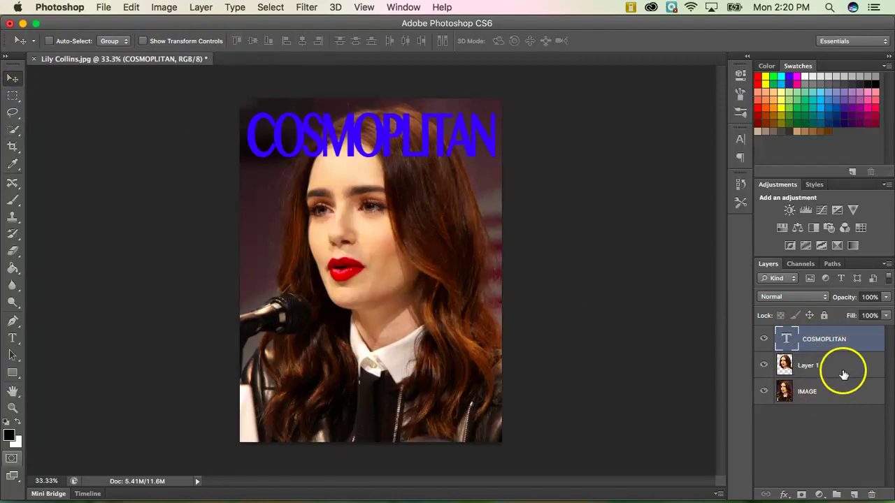
click(840, 339)
drag(841, 338, 838, 369)
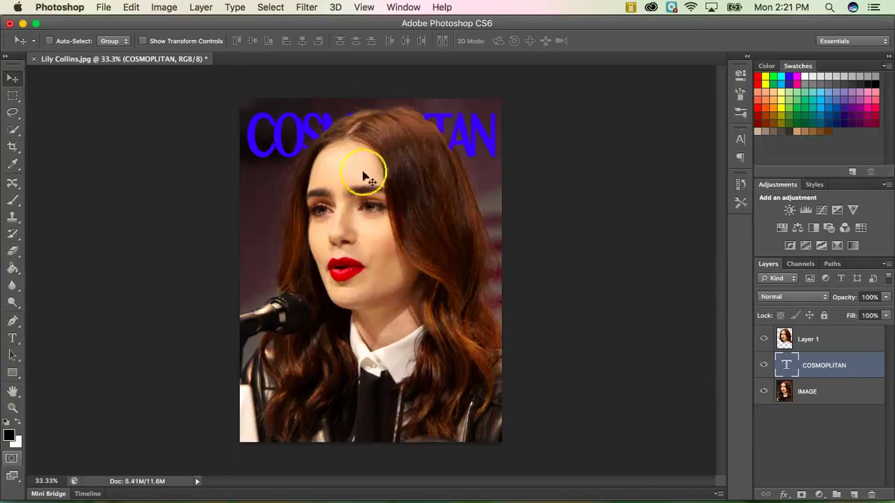
click(813, 343)
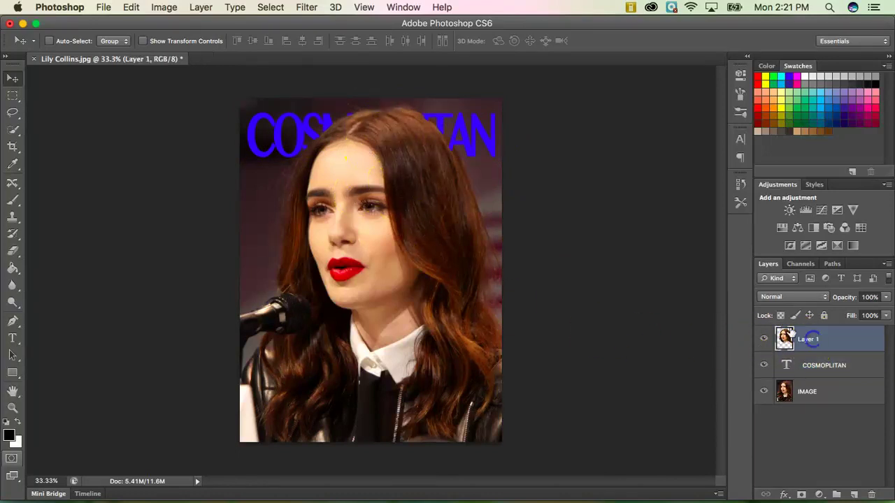
click(13, 251)
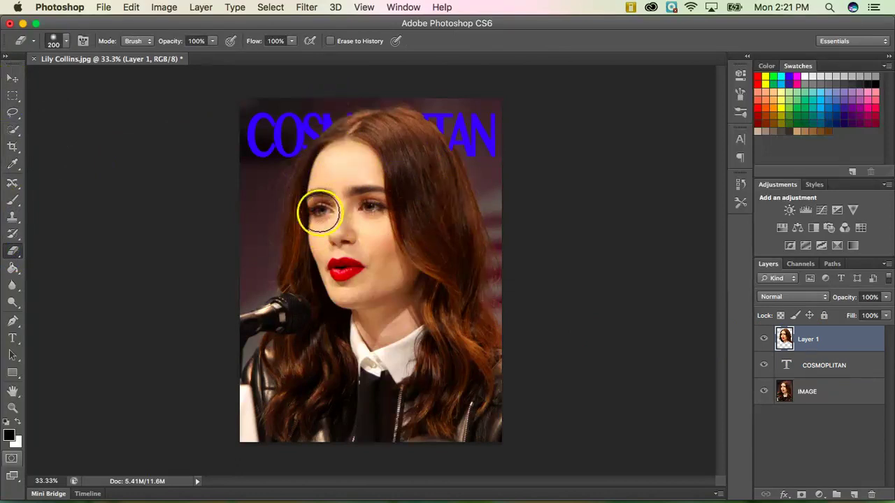
drag(269, 208, 483, 213)
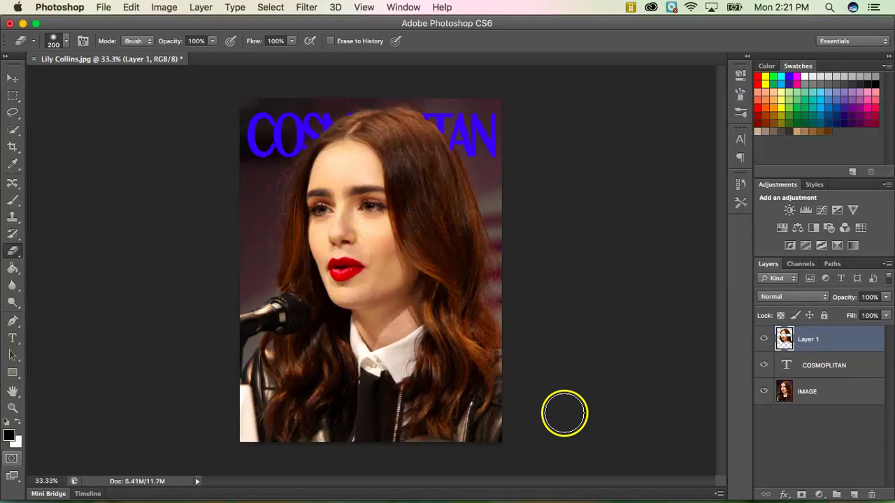
click(764, 393)
click(763, 393)
click(763, 392)
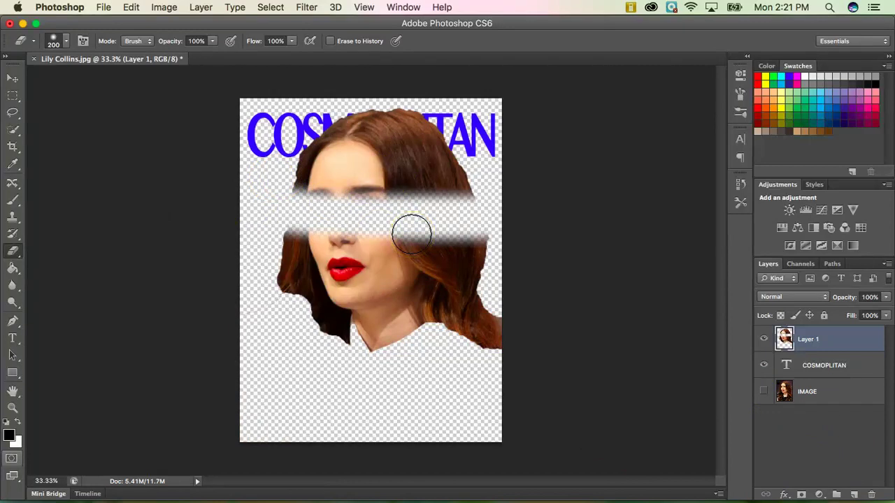
drag(255, 136, 286, 139)
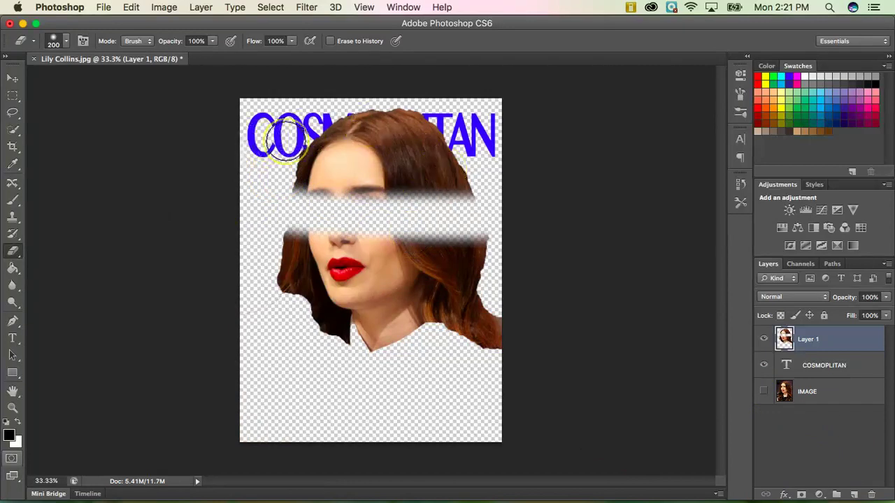
click(763, 392)
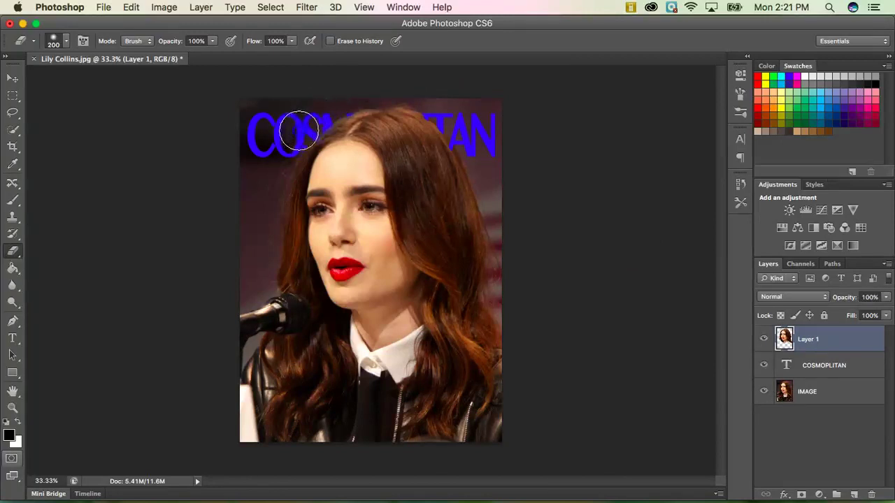
click(243, 141)
drag(421, 77, 465, 124)
key(super+z)
click(455, 111)
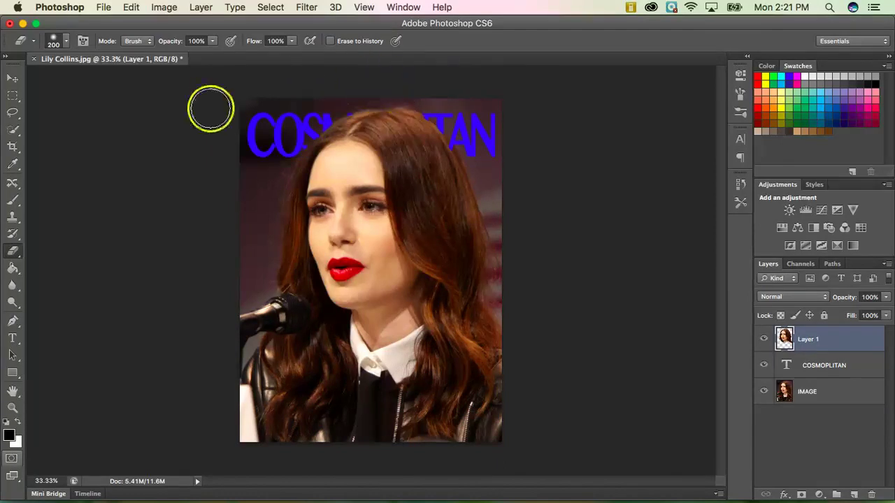
click(348, 116)
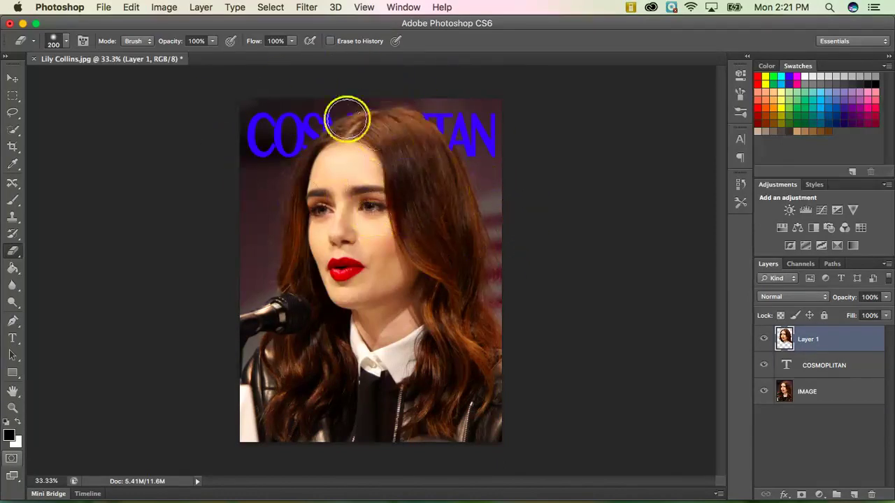